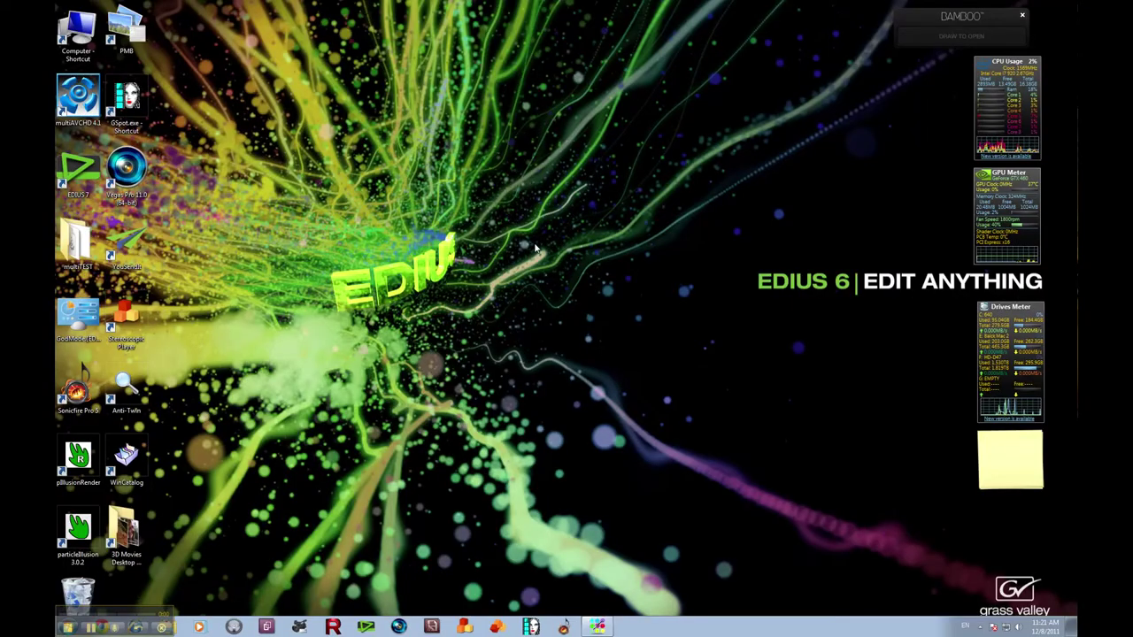
- Launch EDIUS from its desktop shortcut
{"action": "double_click", "coordinate": [78, 175]}
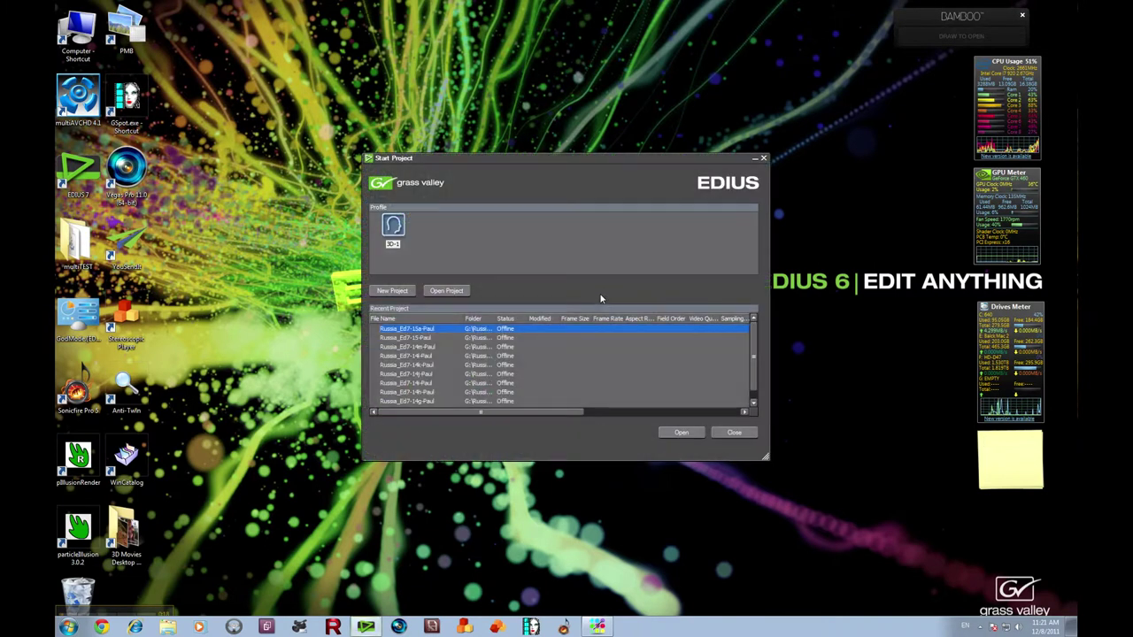
- Start a new project from the Start Project dialog
{"action": "left_click", "coordinate": [395, 291]}
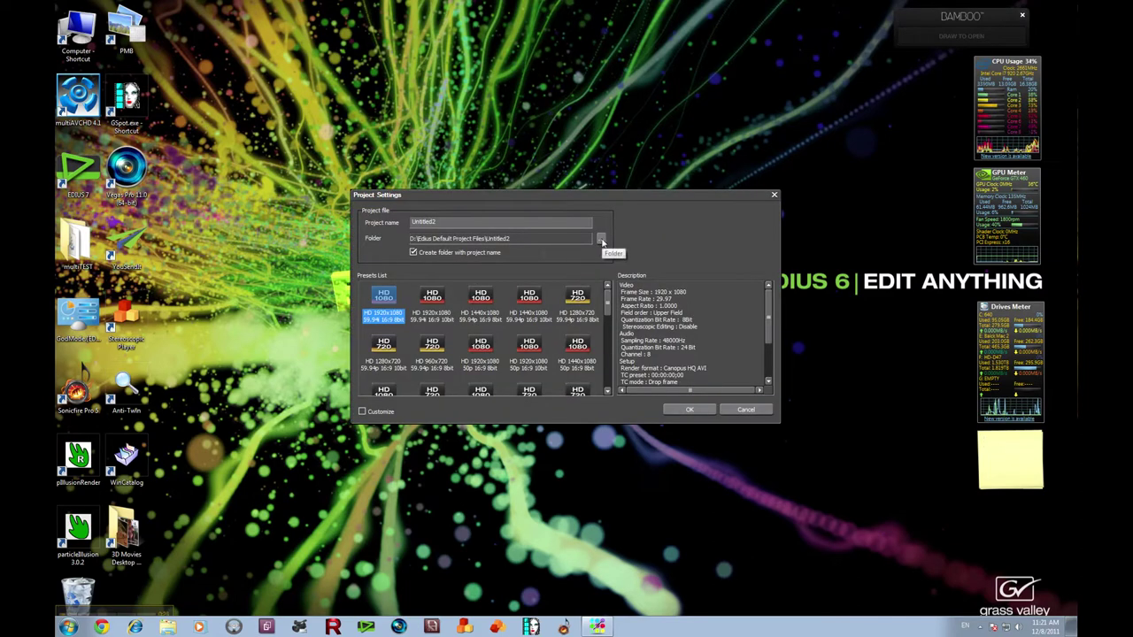
- Create an 'Edius 3D' folder under F:\Eagle Festival\Edius 7 Project Files as the project folder
{"action": "left_click", "coordinate": [602, 241]}
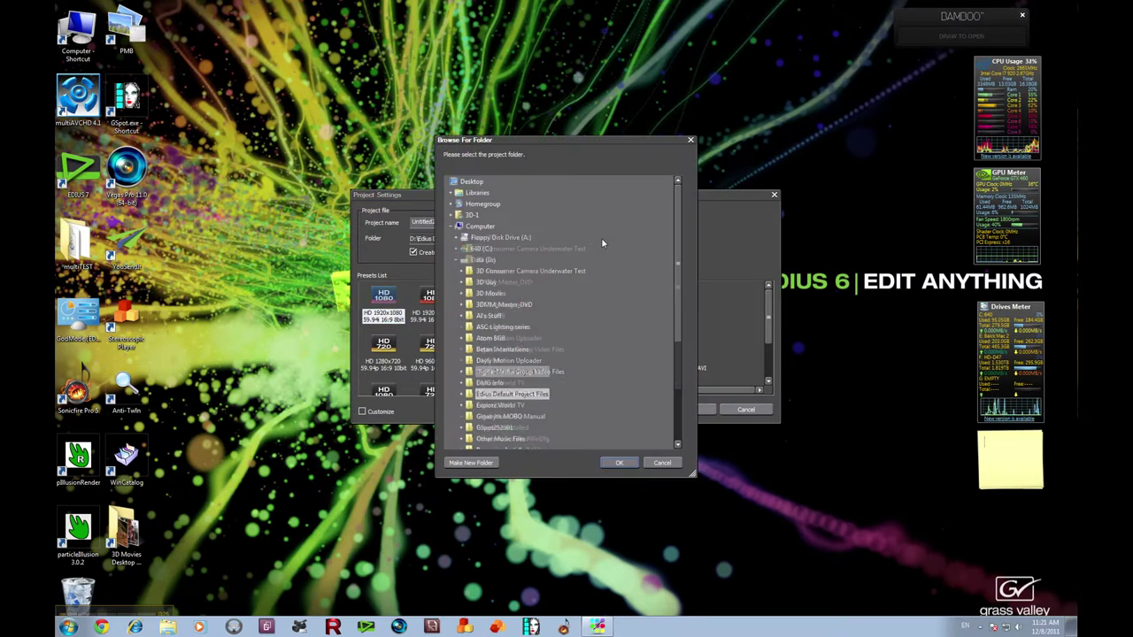
{"action": "left_click", "coordinate": [457, 262]}
{"action": "left_click", "coordinate": [486, 282]}
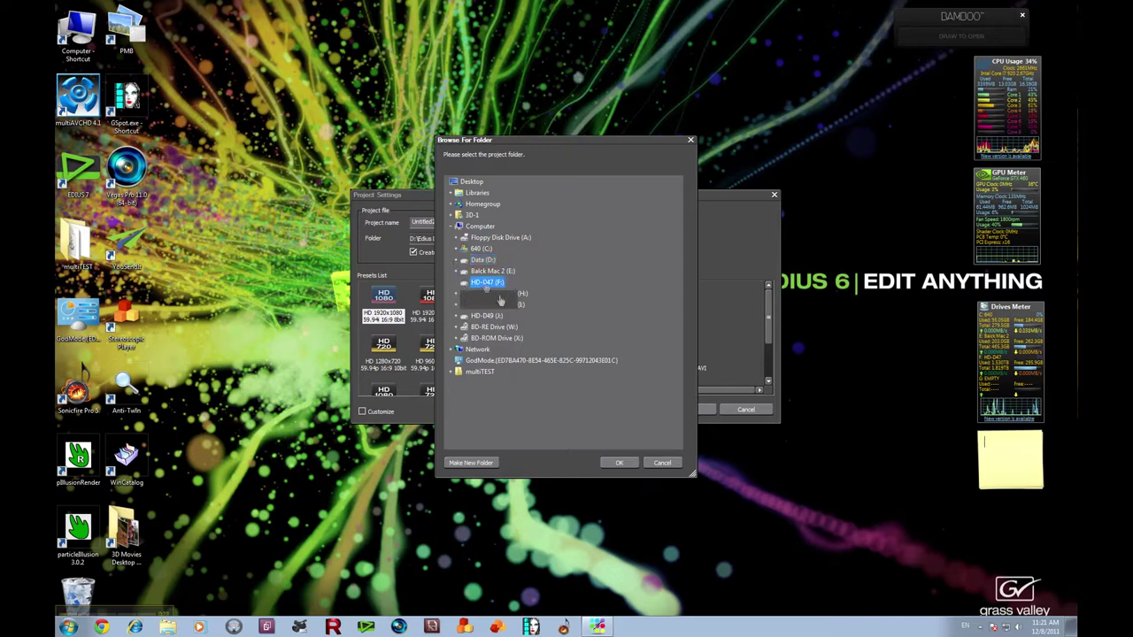
{"action": "left_click", "coordinate": [488, 314]}
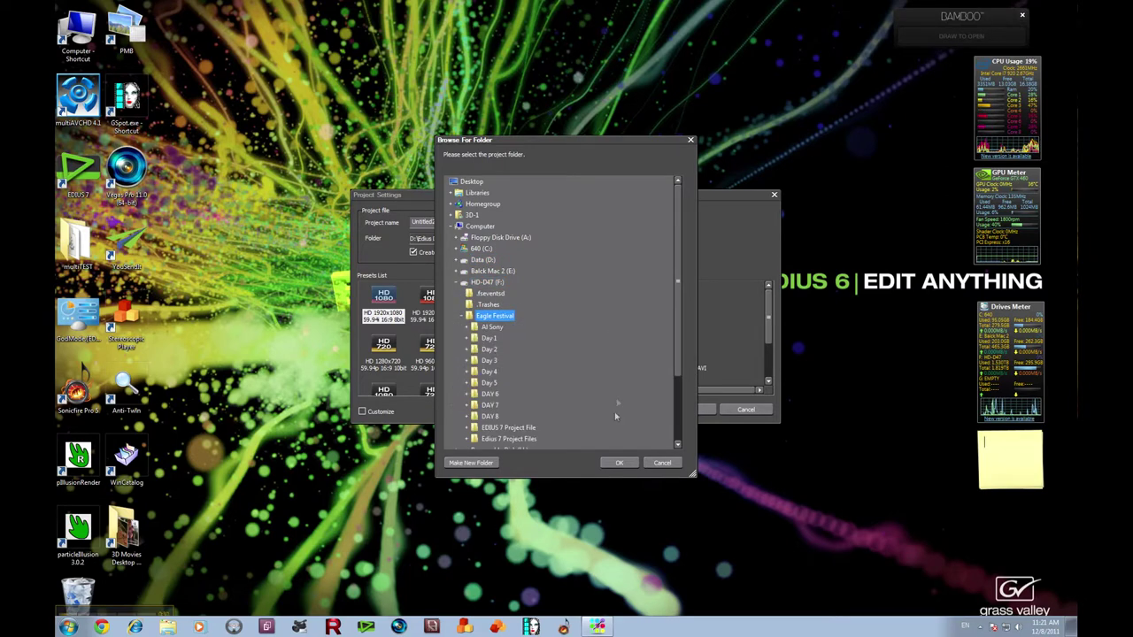
{"action": "left_click", "coordinate": [529, 439]}
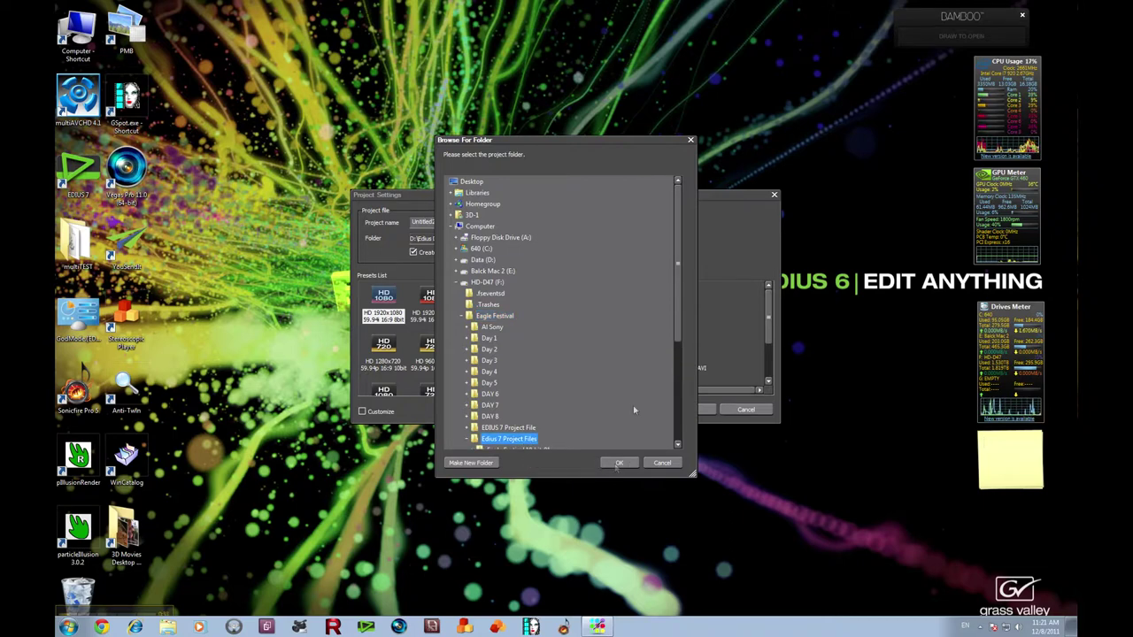
{"action": "scroll", "coordinate": [634, 410], "scroll_direction": "down", "scroll_amount": 3}
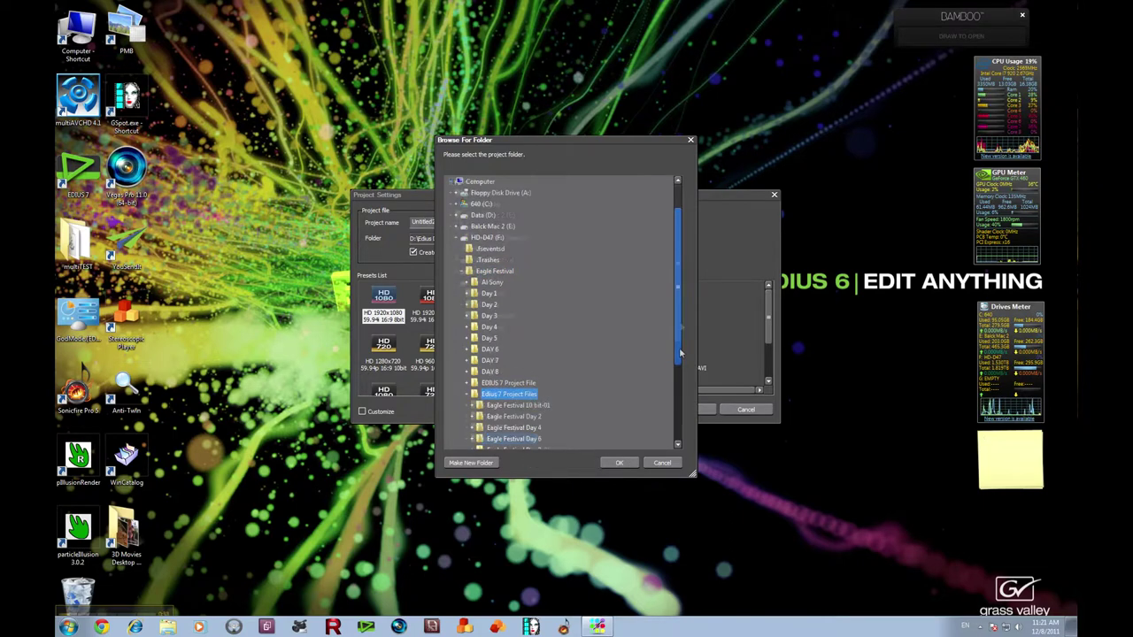
{"action": "left_click", "coordinate": [485, 463]}
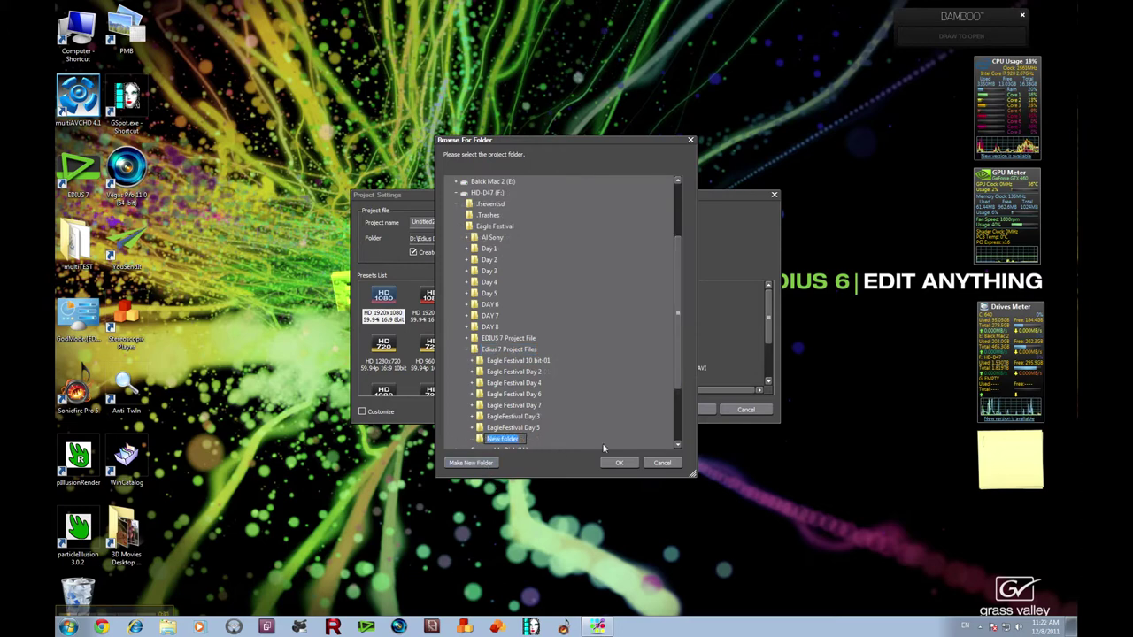
{"action": "type", "text": "Ediu"}
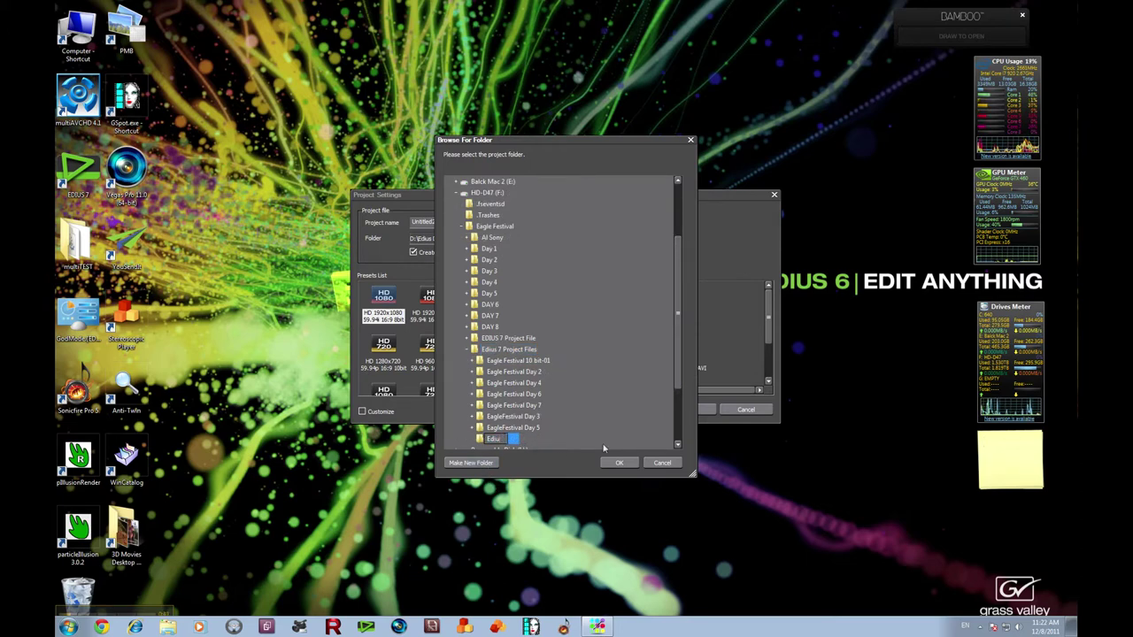
{"action": "type", "text": "s 3D"}
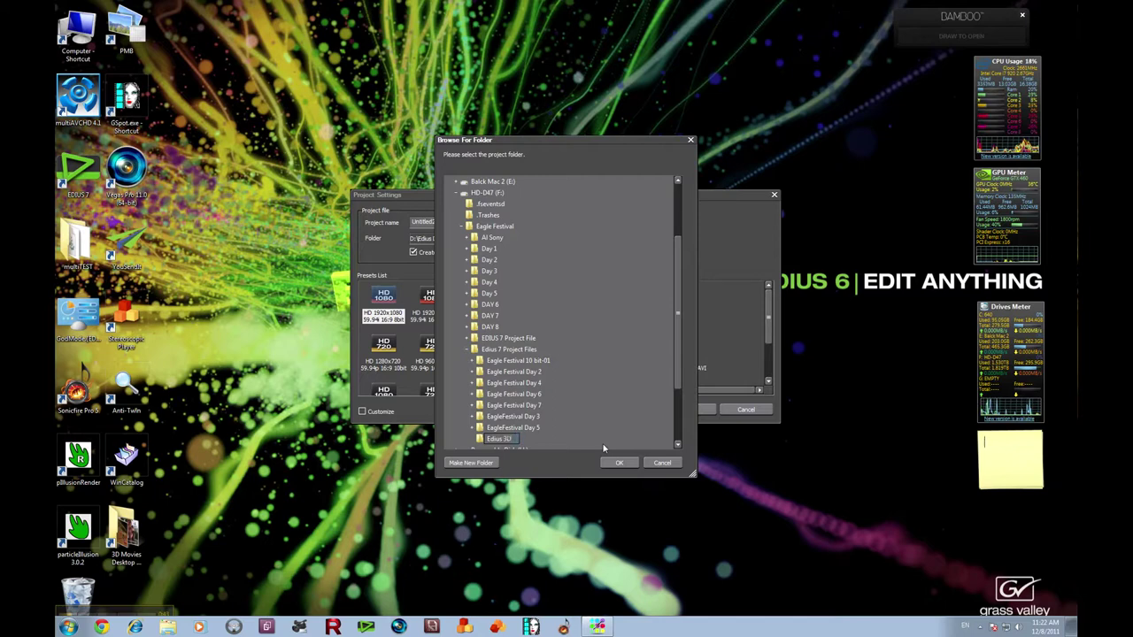
{"action": "left_click", "coordinate": [617, 464]}
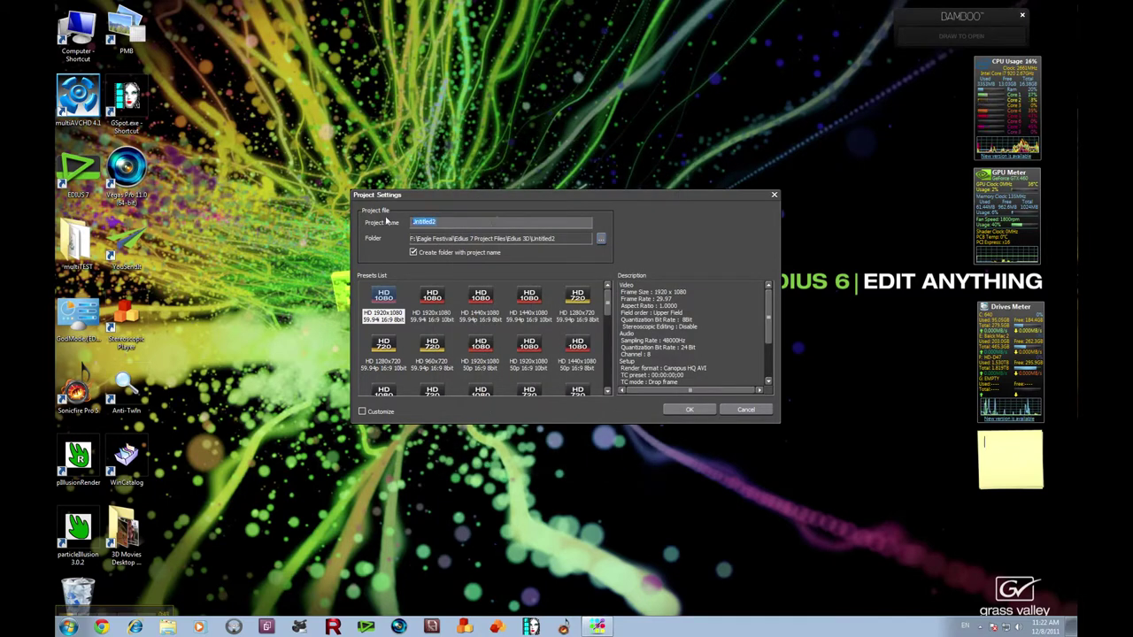
- Name the project 'Edius 3D Features', pick the HD 1920x1080 29.97p 10bit preset, and tick Customize
{"action": "type", "text": "Edius"}
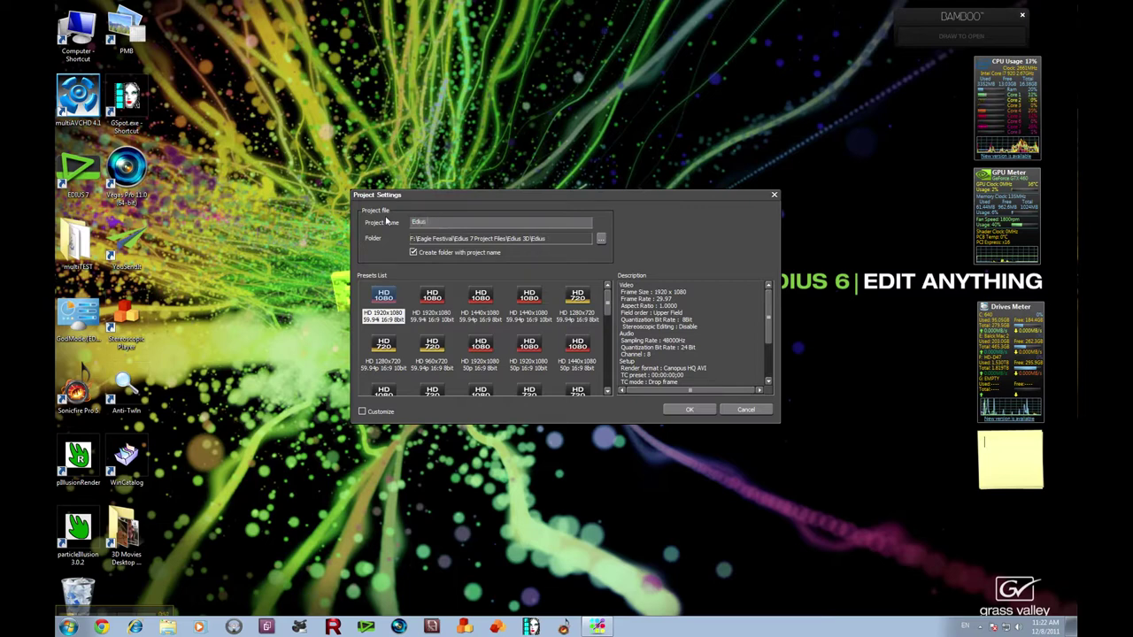
{"action": "type", "text": " 3D Features"}
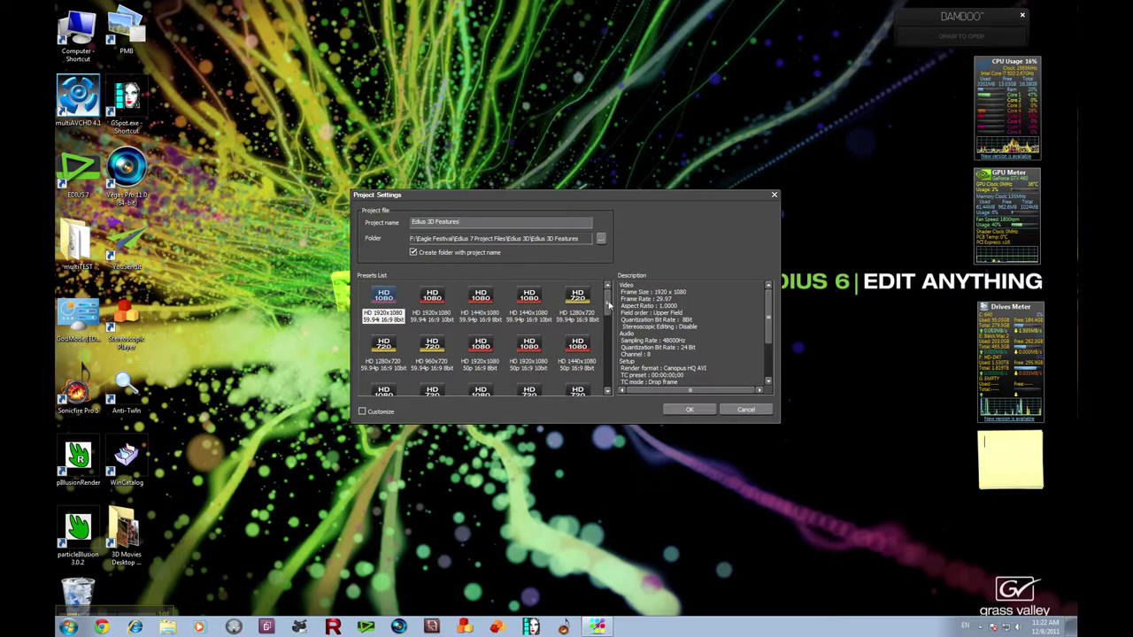
{"action": "left_click_drag", "start_coordinate": [609, 305], "coordinate": [609, 334]}
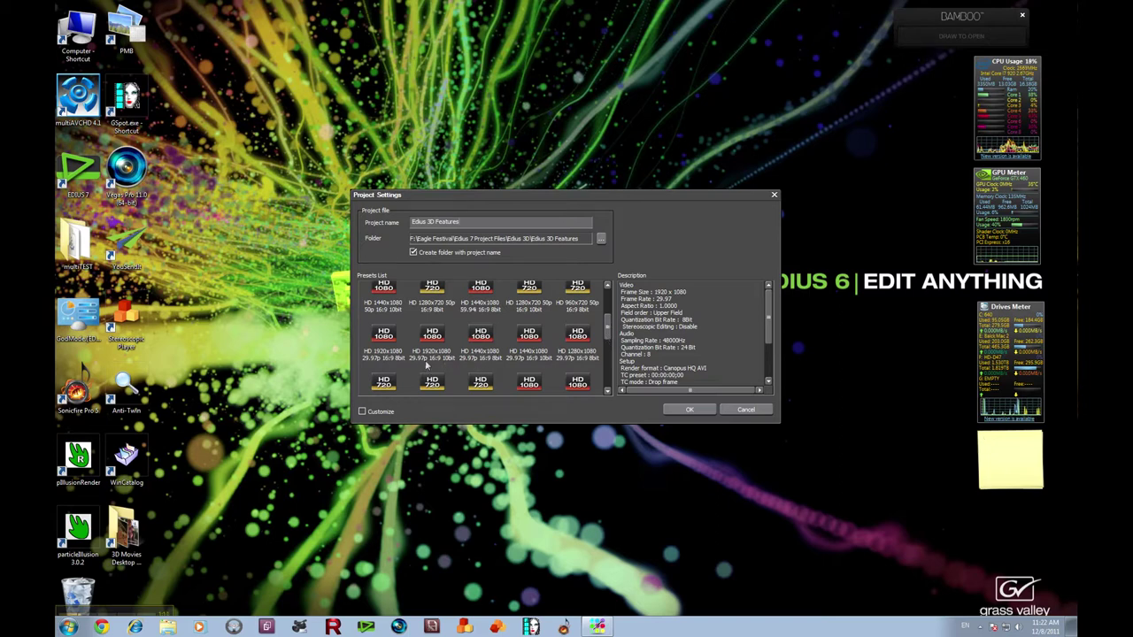
{"action": "left_click", "coordinate": [433, 337]}
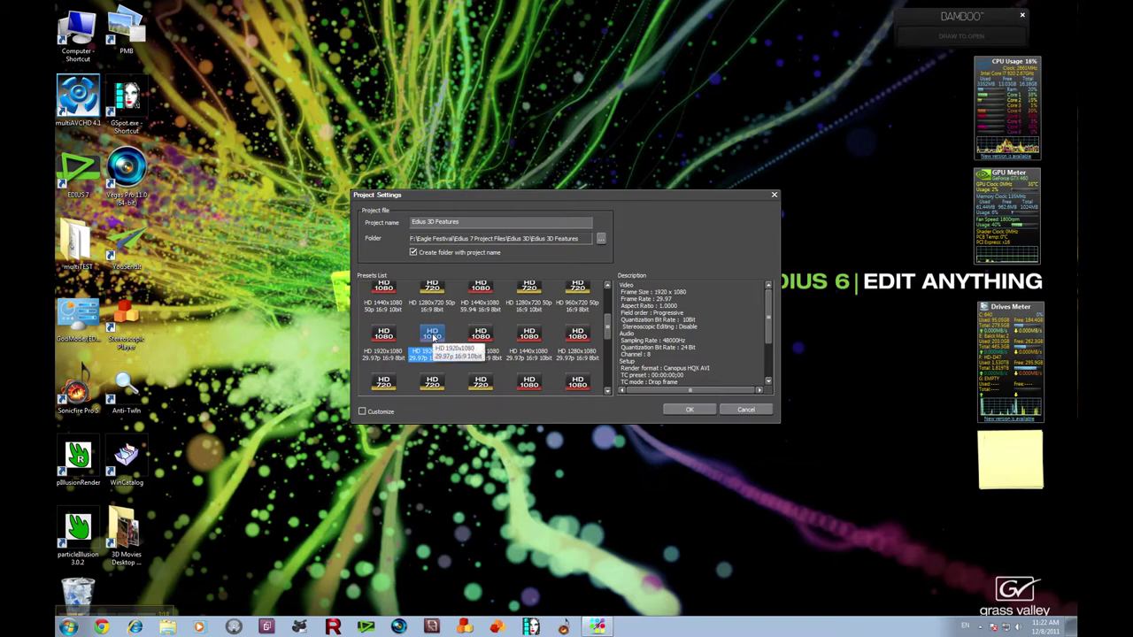
{"action": "left_click", "coordinate": [363, 413]}
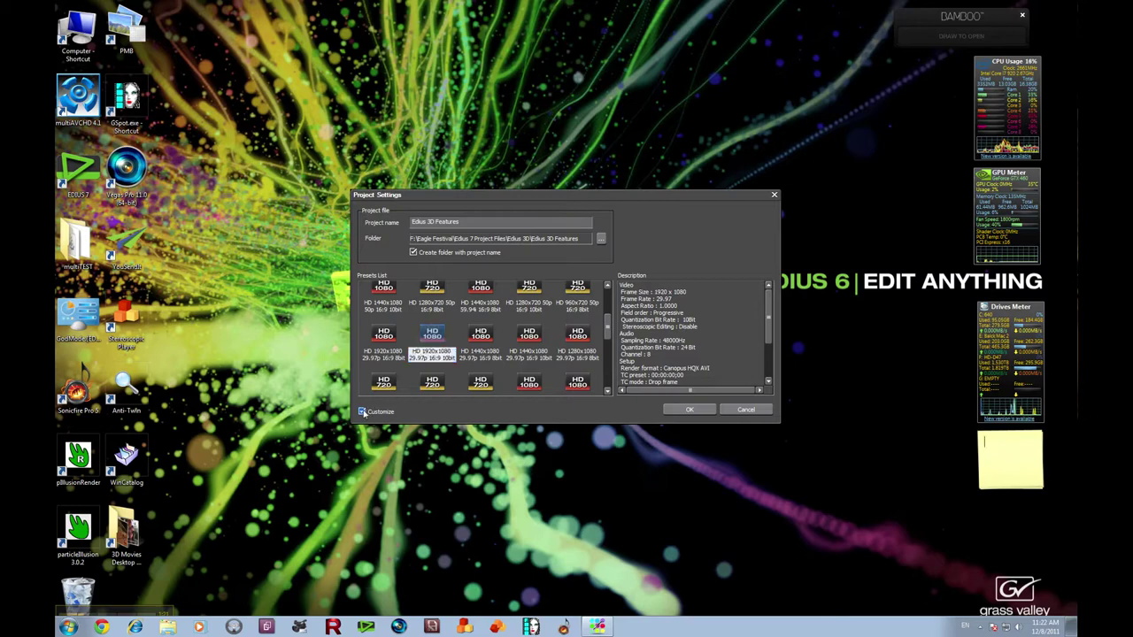
- Enable stereoscopic editing with 0 V tracks and 2 VA tracks, then create the project
{"action": "left_click", "coordinate": [692, 410]}
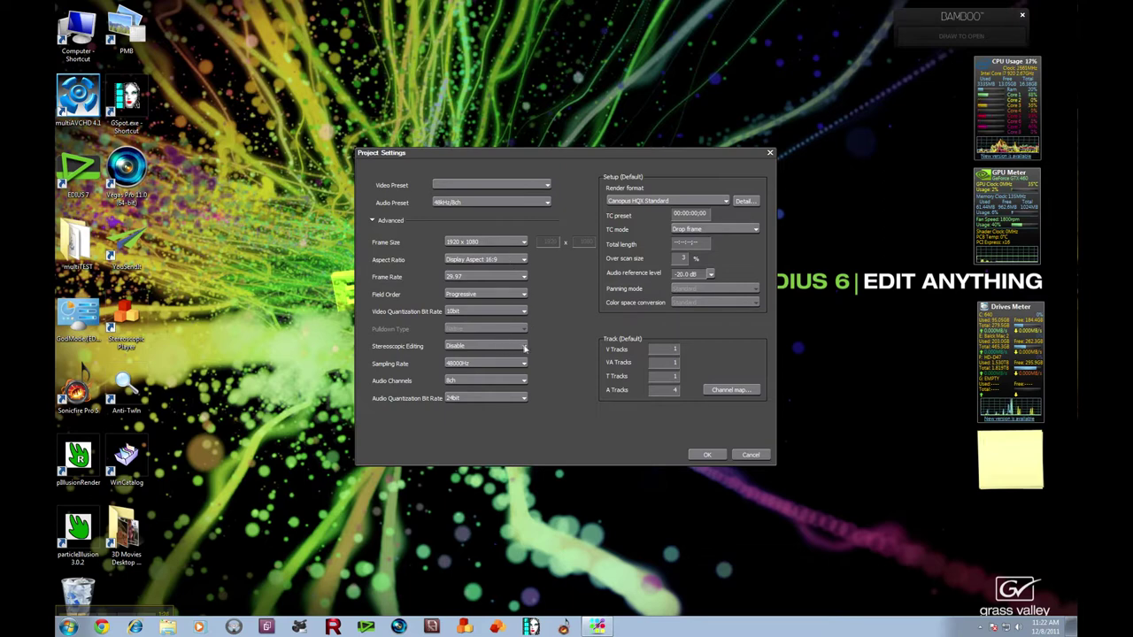
{"action": "left_click", "coordinate": [524, 347]}
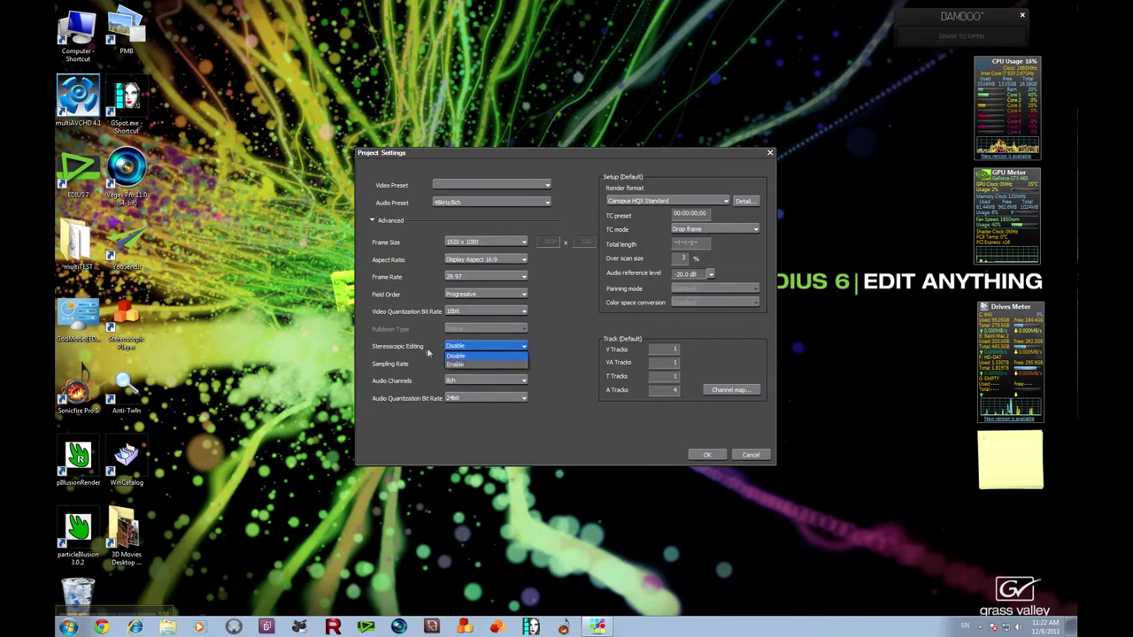
{"action": "left_click", "coordinate": [491, 365]}
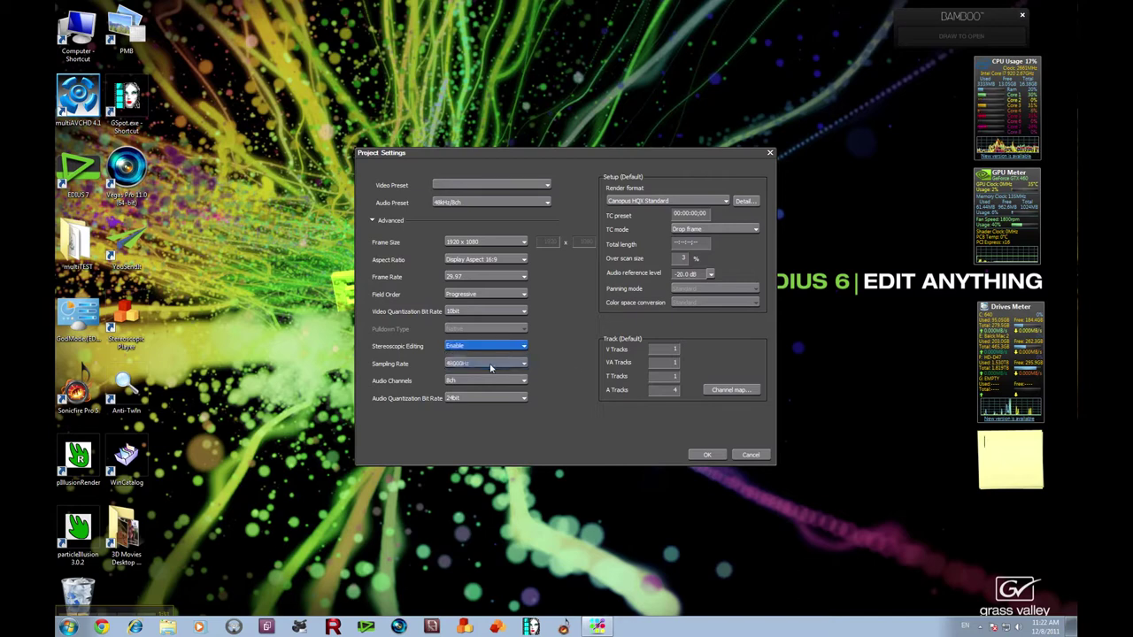
{"action": "left_click", "coordinate": [682, 354]}
{"action": "left_click", "coordinate": [682, 360]}
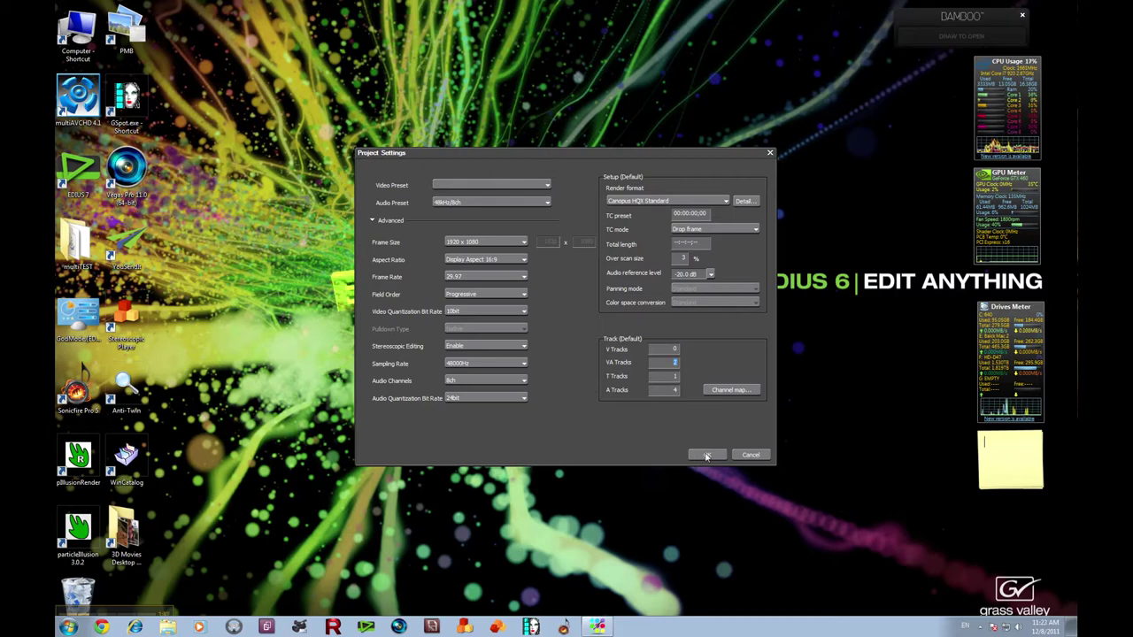
{"action": "left_click", "coordinate": [706, 455]}
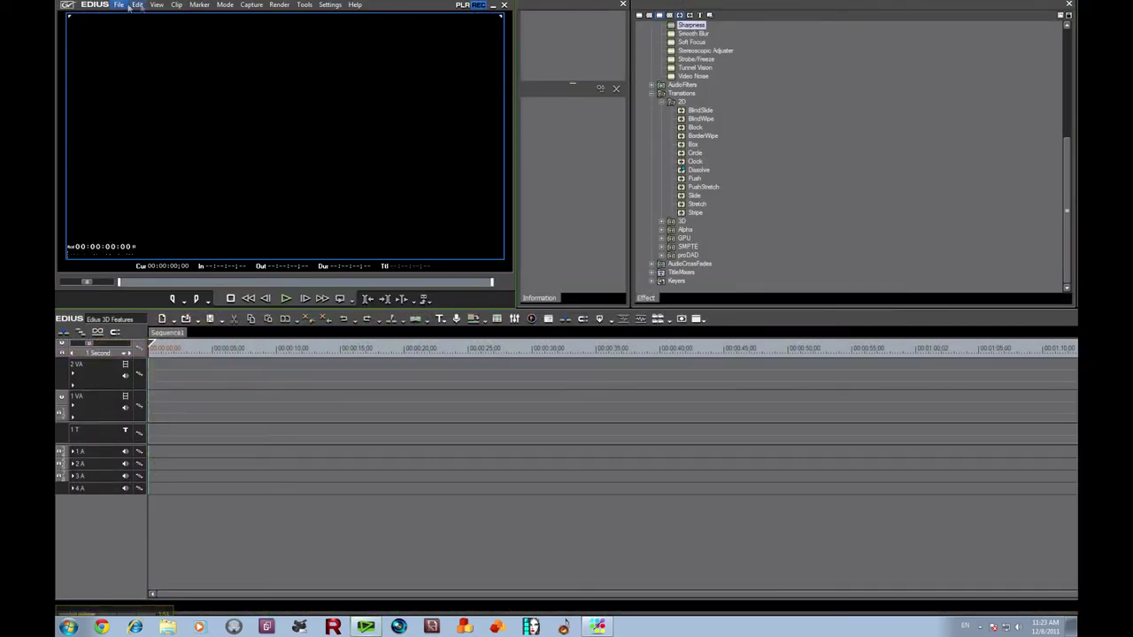
- Apply the One Monitor window layout from View > Window Layout > Apply Layout
{"action": "left_click", "coordinate": [156, 4]}
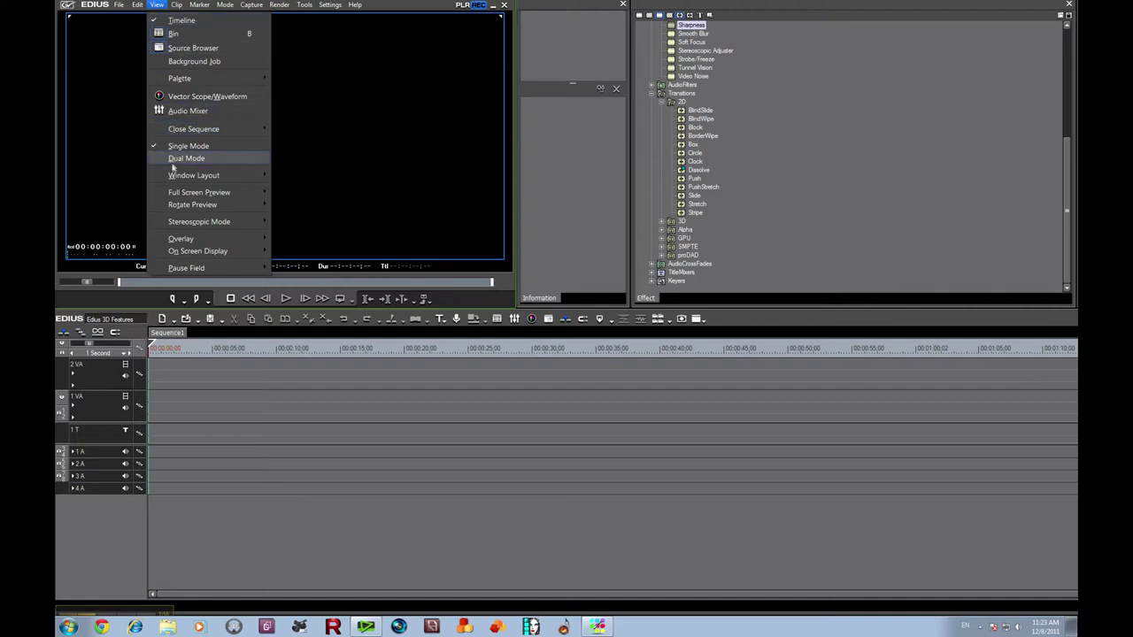
{"action": "mouse_move", "coordinate": [192, 177]}
{"action": "mouse_move", "coordinate": [333, 193]}
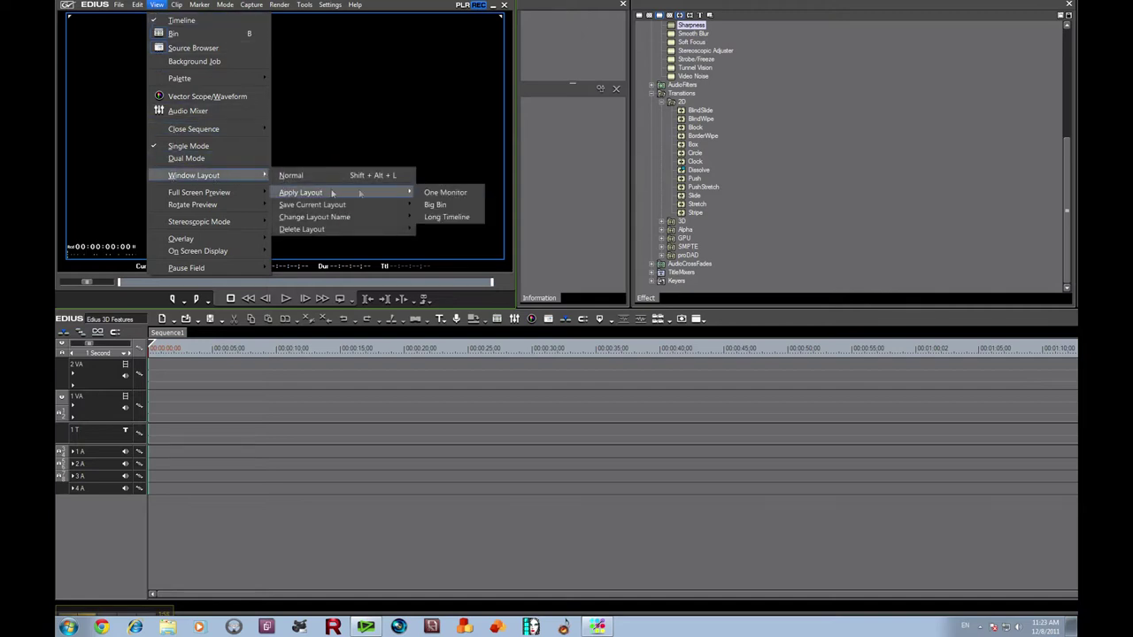
{"action": "left_click", "coordinate": [446, 192]}
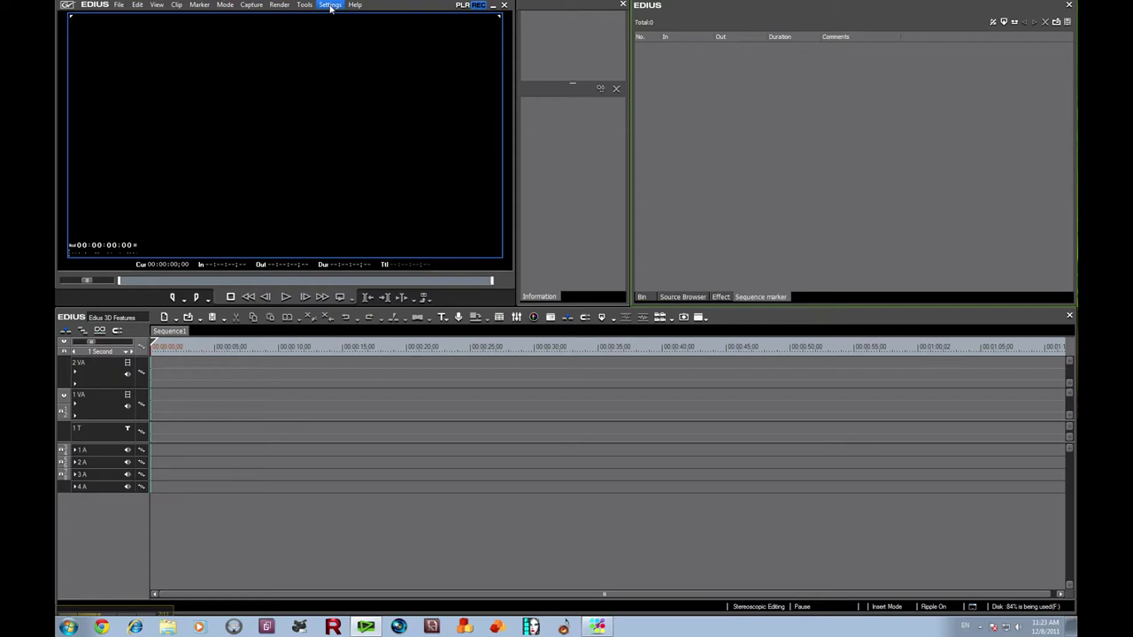
{"action": "left_click", "coordinate": [330, 5]}
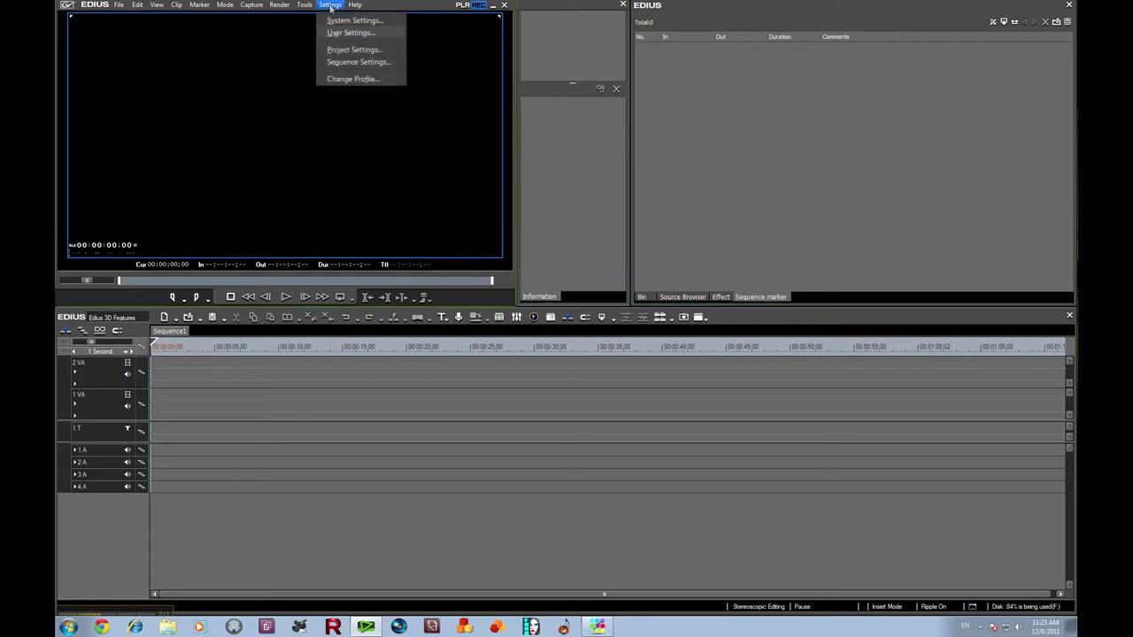
{"action": "left_click", "coordinate": [353, 50]}
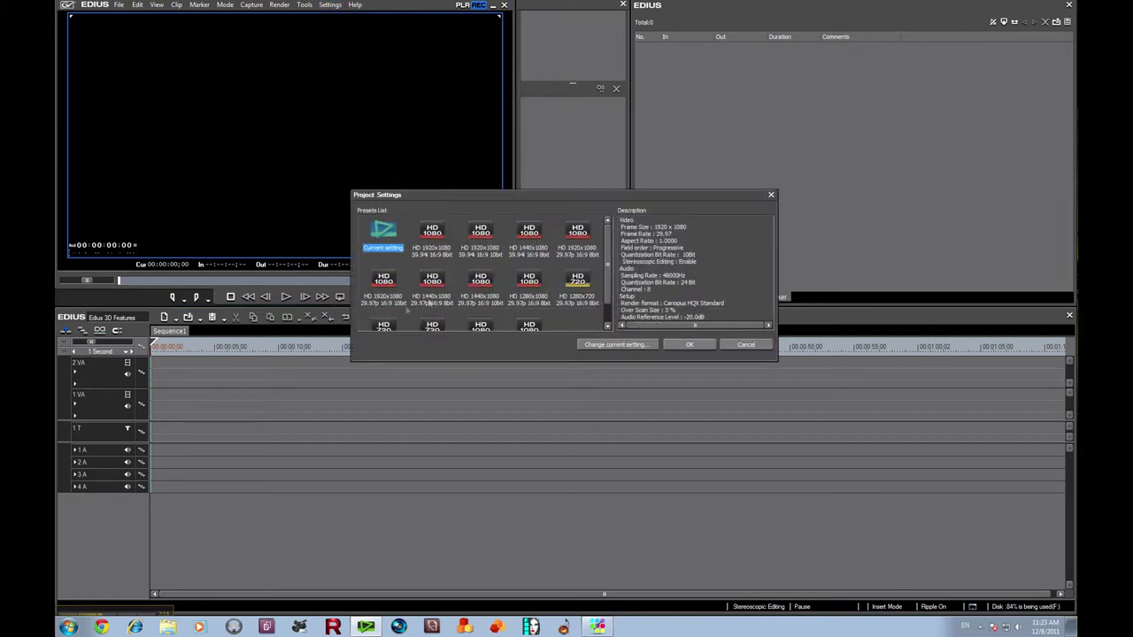
{"action": "left_click", "coordinate": [617, 344]}
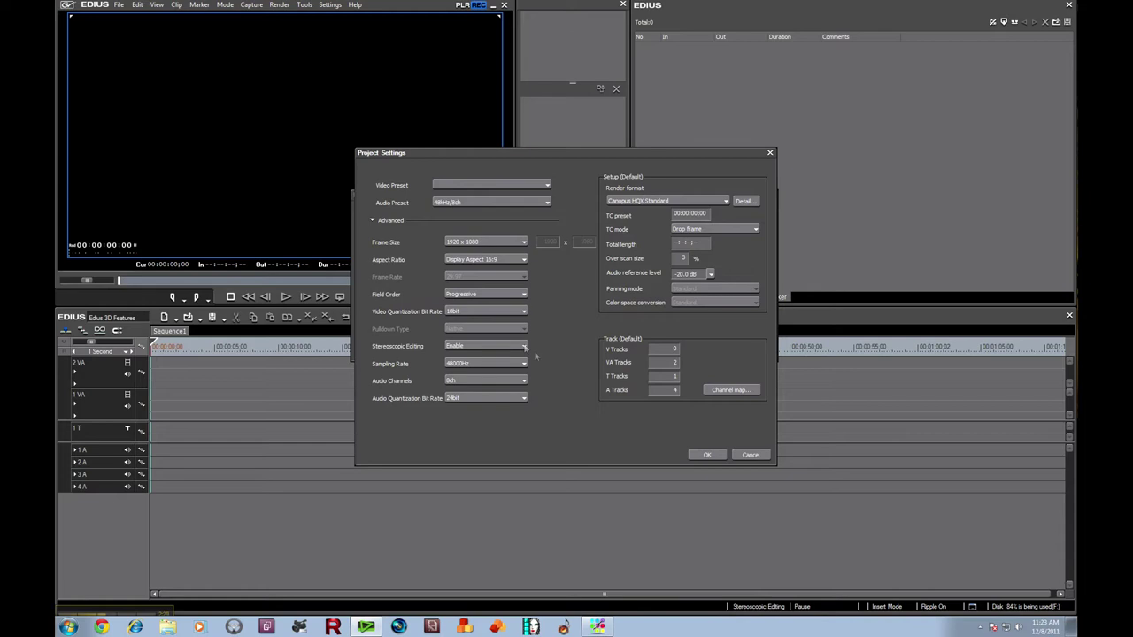
{"action": "left_click", "coordinate": [737, 456]}
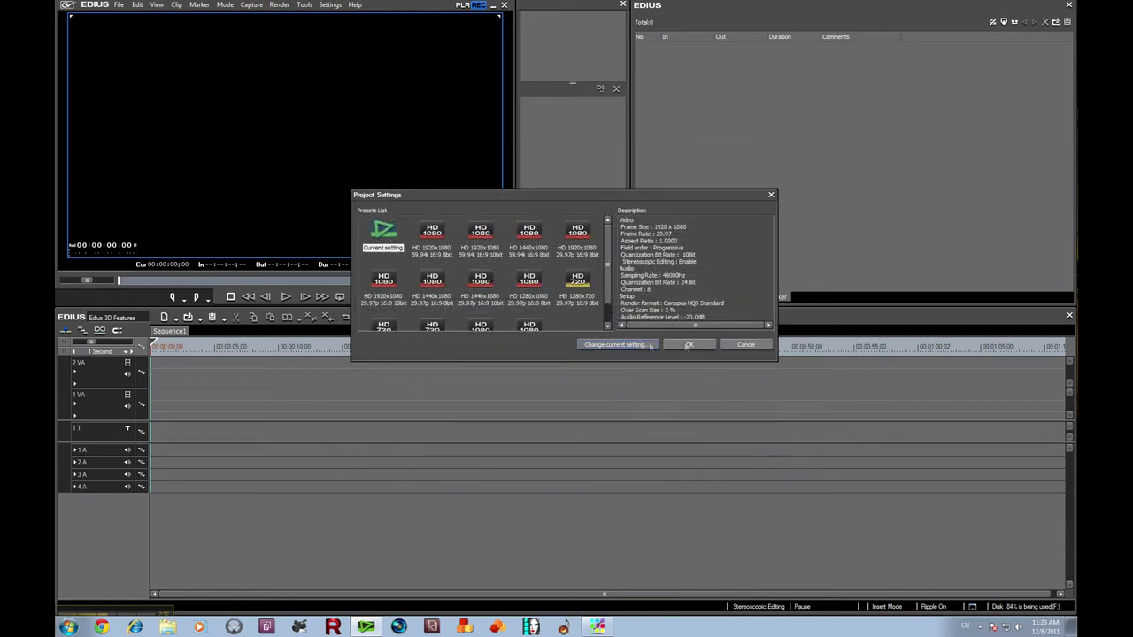
{"action": "left_click", "coordinate": [743, 348]}
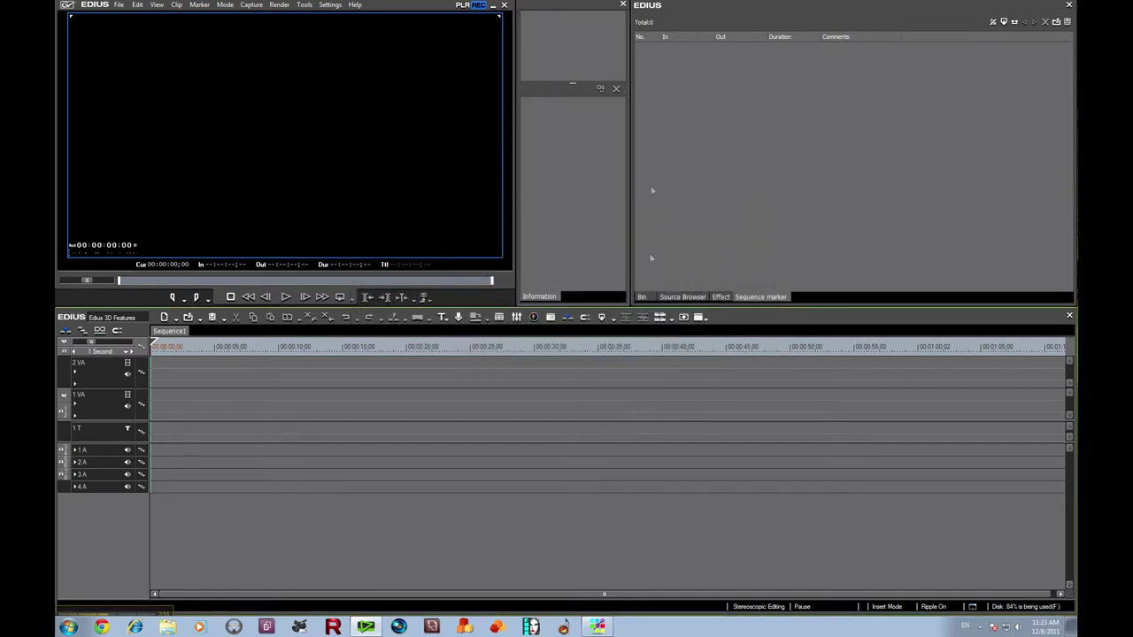
{"action": "left_click", "coordinate": [642, 298]}
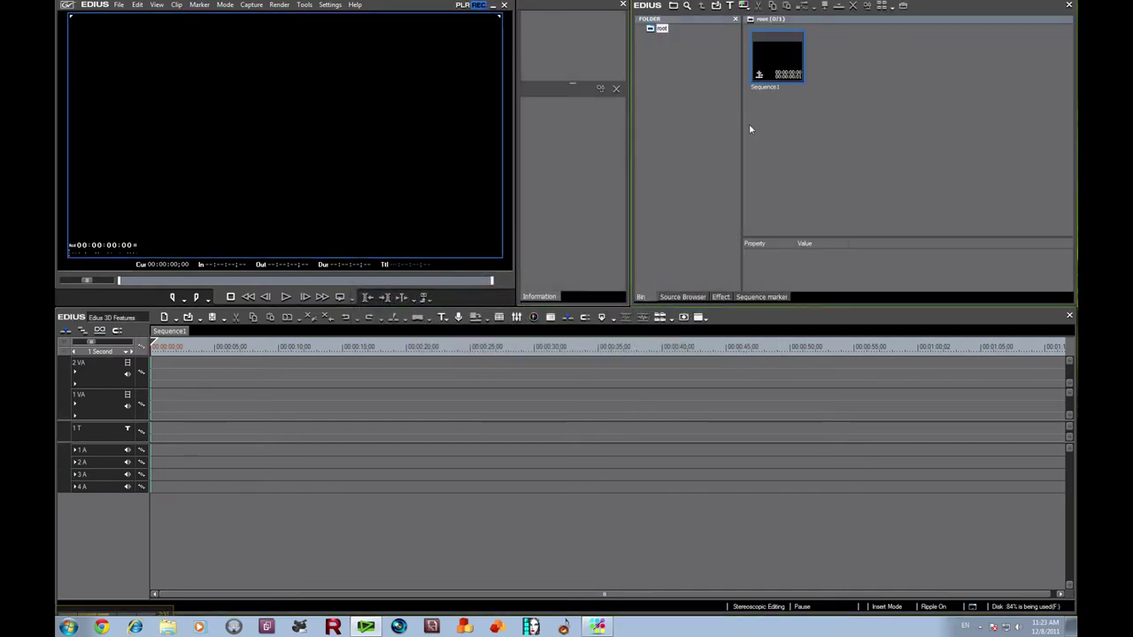
- Add a 'Panasonic AG3DA1' folder under the root bin
{"action": "right_click", "coordinate": [662, 30]}
{"action": "left_click", "coordinate": [682, 37]}
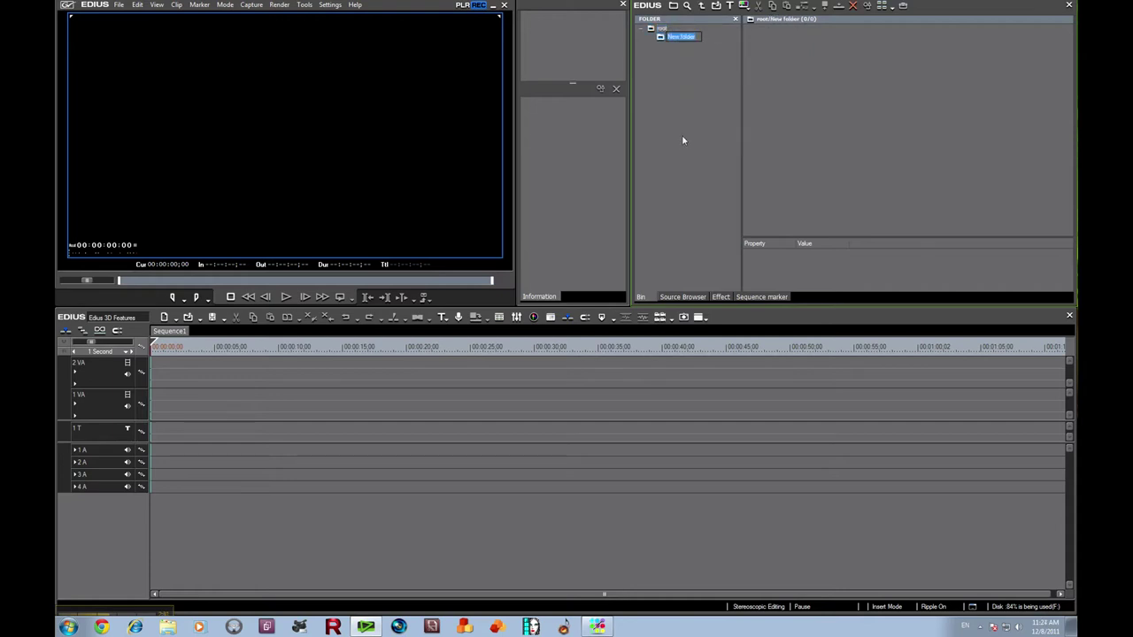
{"action": "type", "text": "Panasonic AG3d"}
{"action": "key", "text": "BackSpace"}
{"action": "type", "text": "DA1"}
{"action": "key", "text": "Return"}
- Add a 'NanoFlash3D' folder under the root bin
{"action": "right_click", "coordinate": [663, 29]}
{"action": "left_click", "coordinate": [690, 33]}
{"action": "type", "text": "NanoFlash3D"}
{"action": "key", "text": "Return"}
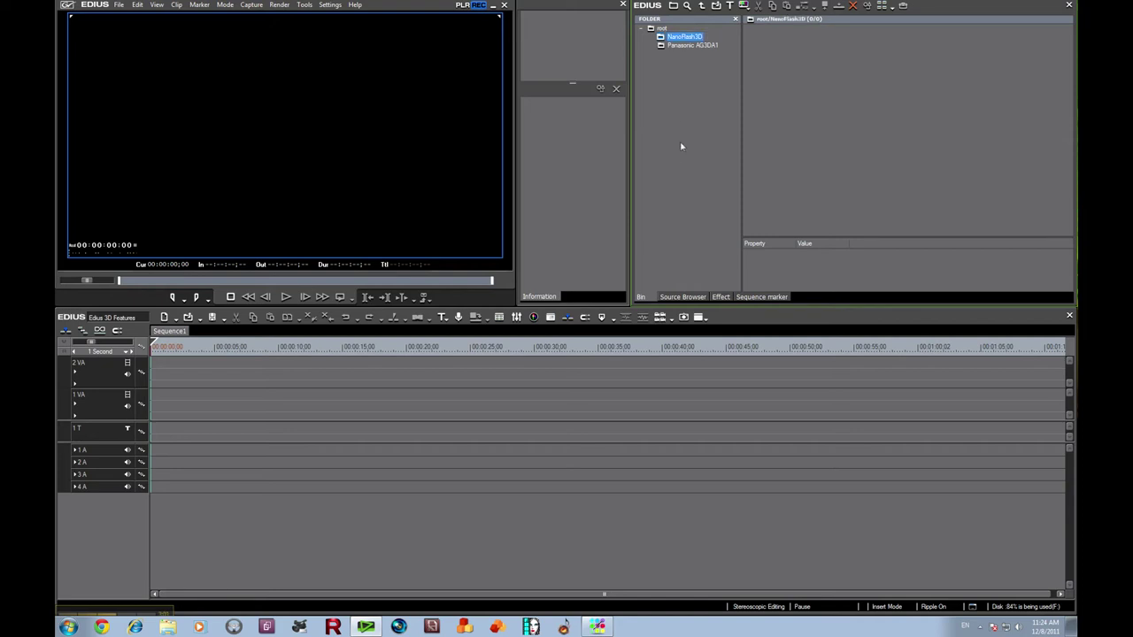
- Add a 'Sony TD10E' folder and start naming a fourth folder GoPro3D
{"action": "right_click", "coordinate": [660, 29]}
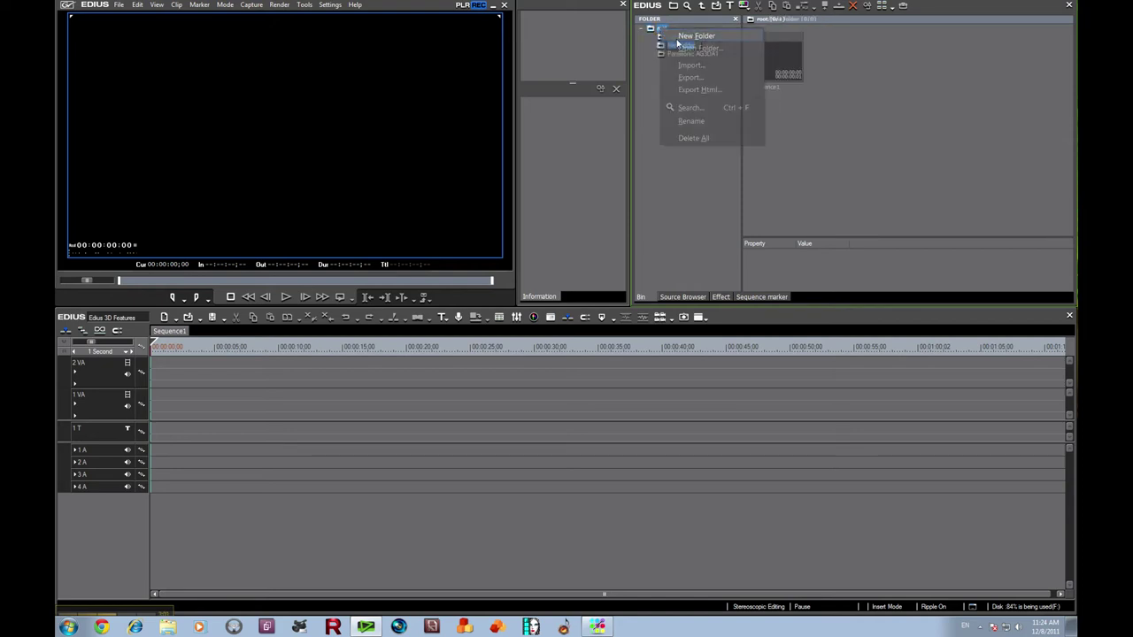
{"action": "left_click", "coordinate": [696, 37]}
{"action": "type", "text": "Sony"}
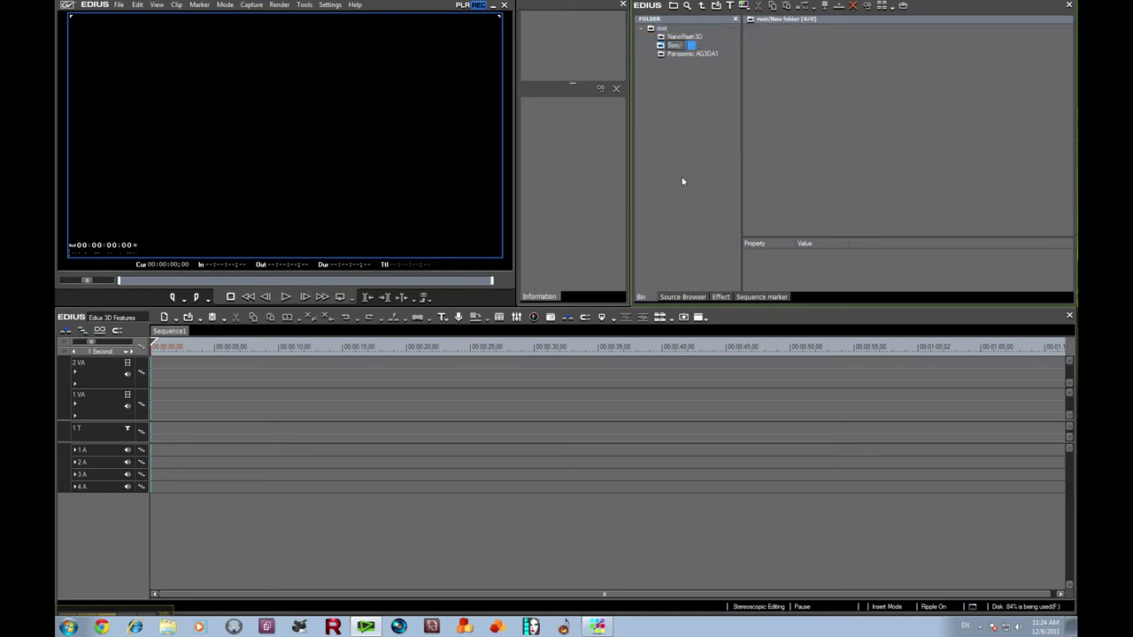
{"action": "type", "text": " TD10E"}
{"action": "key", "text": "Return"}
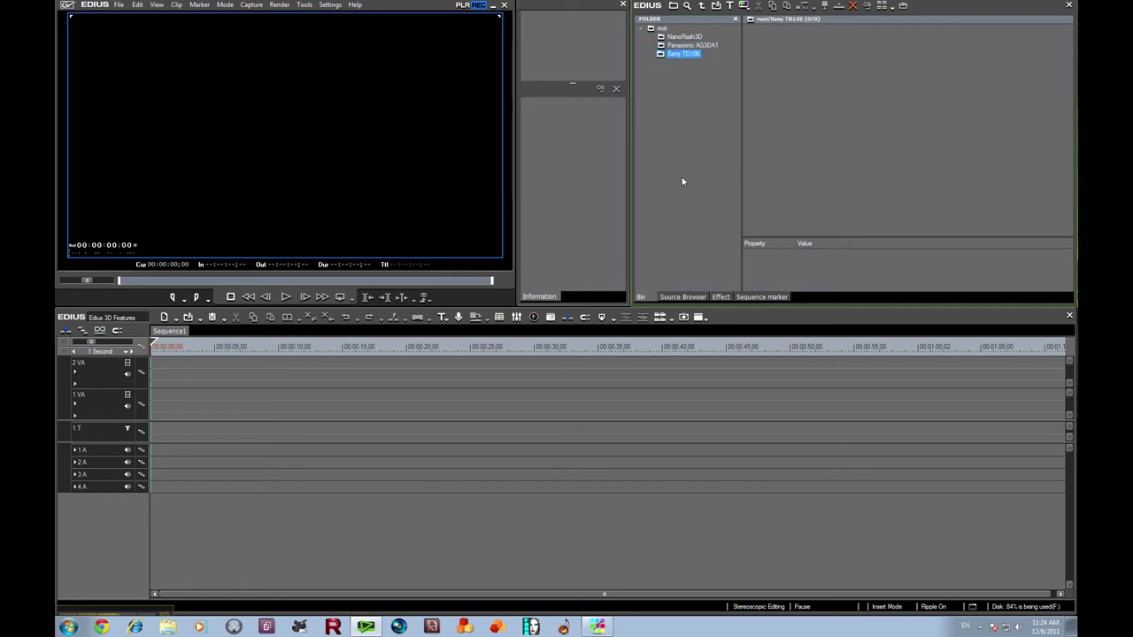
{"action": "right_click", "coordinate": [662, 29]}
{"action": "left_click", "coordinate": [671, 40]}
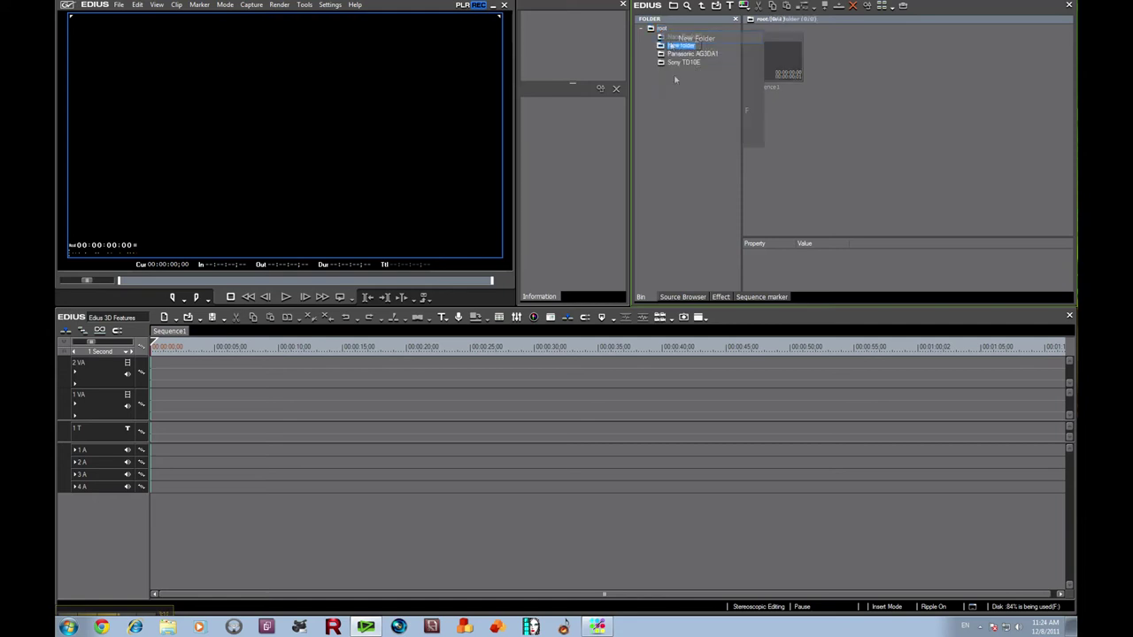
{"action": "type", "text": "Go"}
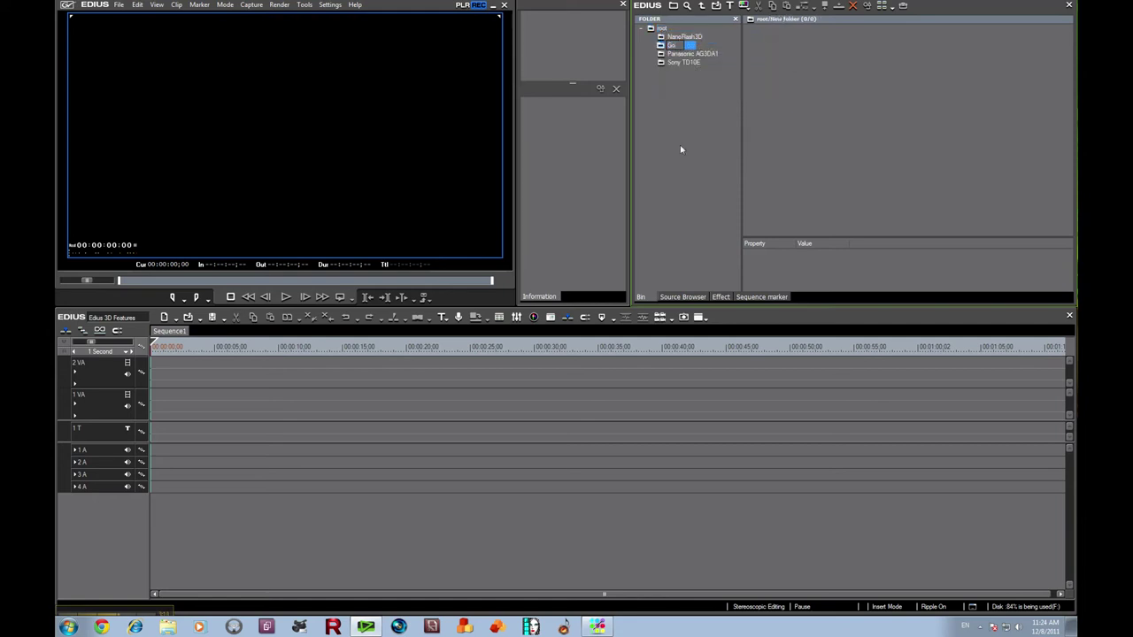